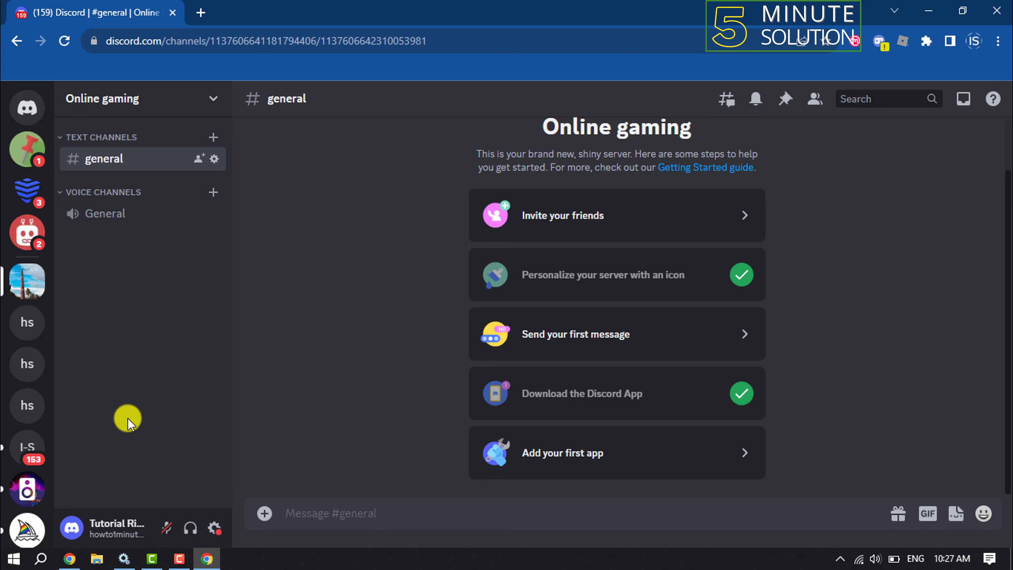
Create a public text channel named welcome in the Online gaming server's Text Channels category
{"action": "left_click", "coordinate": [212, 137]}
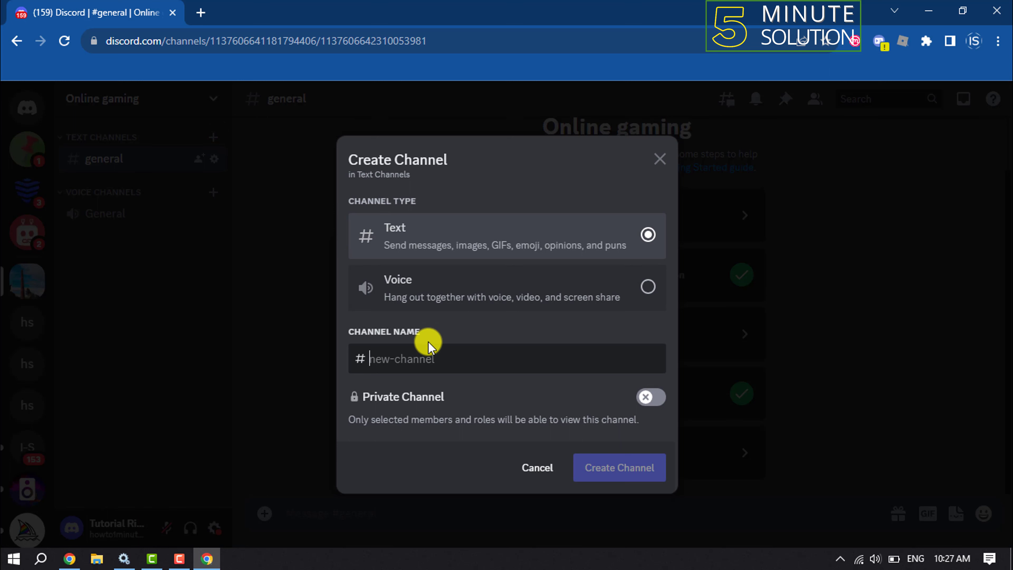
{"action": "type", "text": "welcome"}
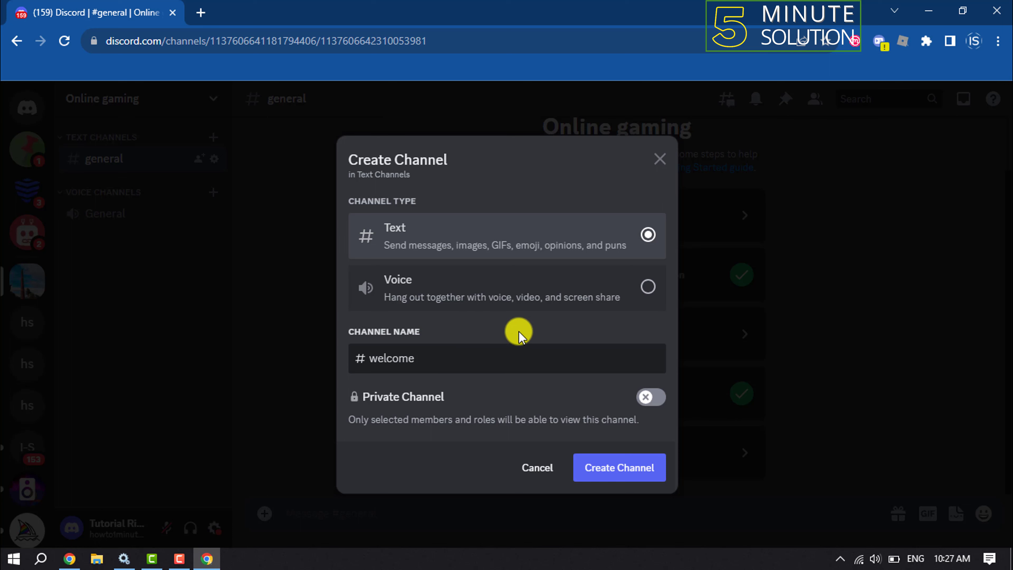
{"action": "left_click", "coordinate": [605, 470]}
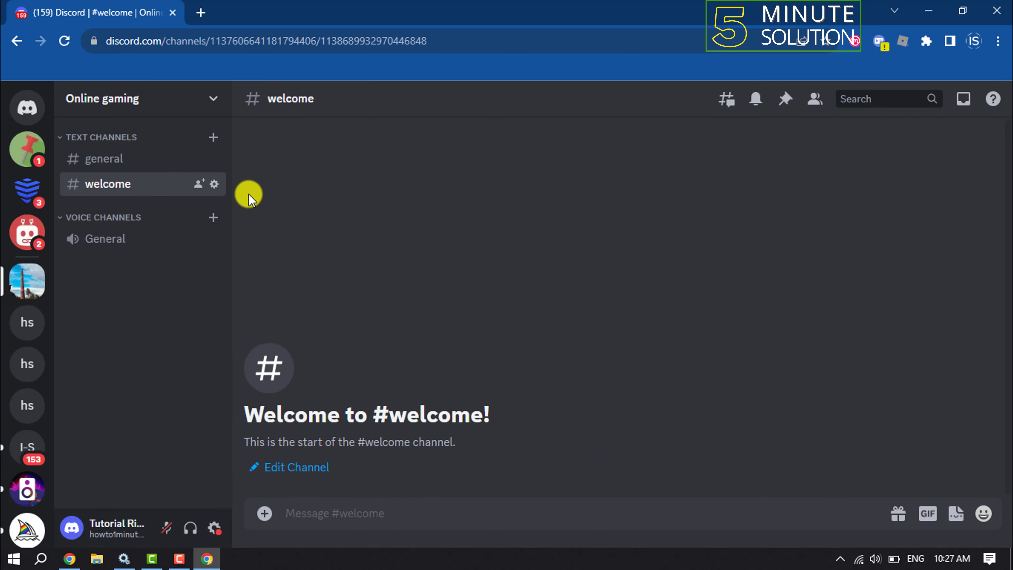
{"action": "left_click", "coordinate": [215, 184]}
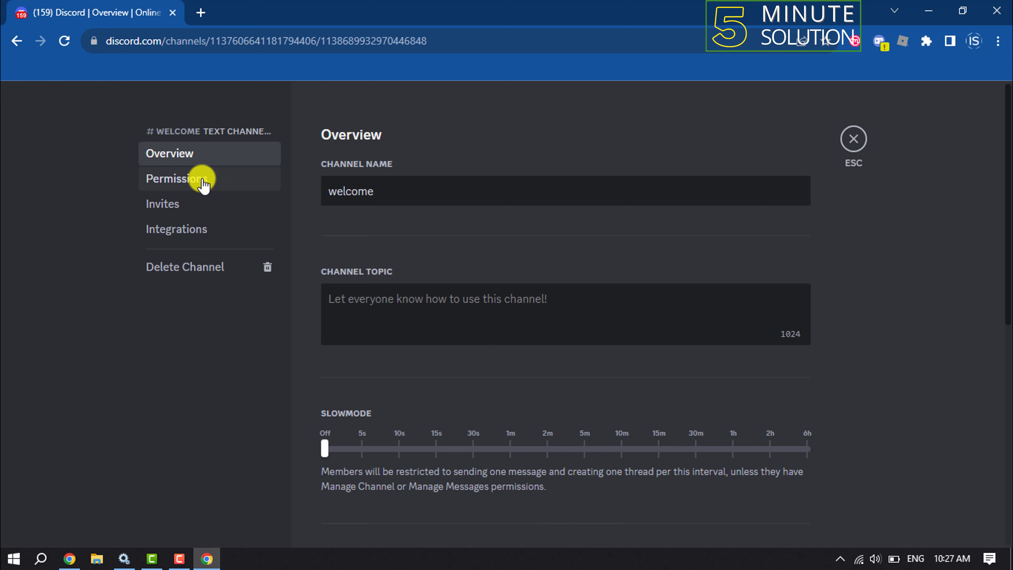
{"action": "left_click", "coordinate": [207, 185]}
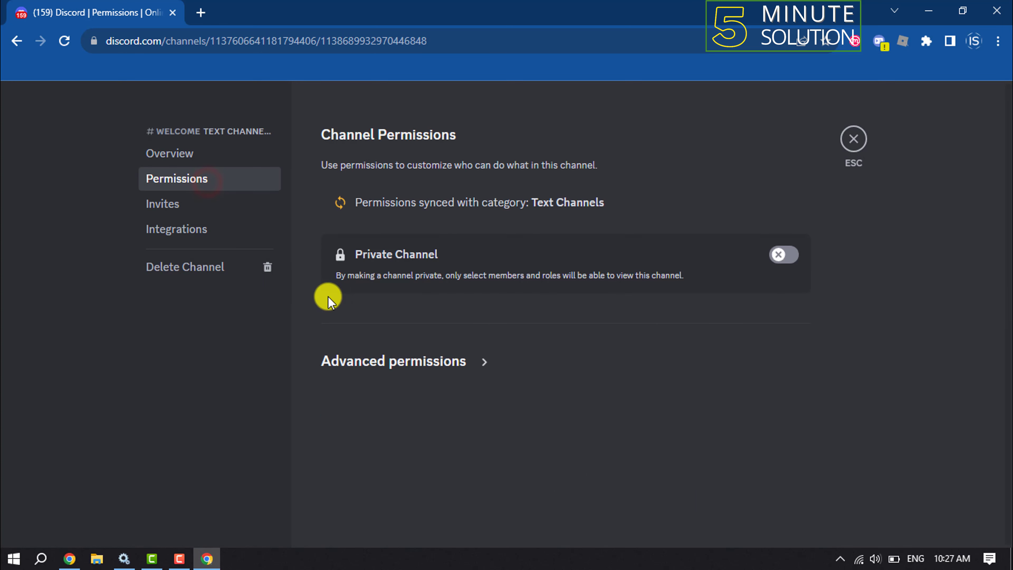
{"action": "left_click", "coordinate": [440, 369]}
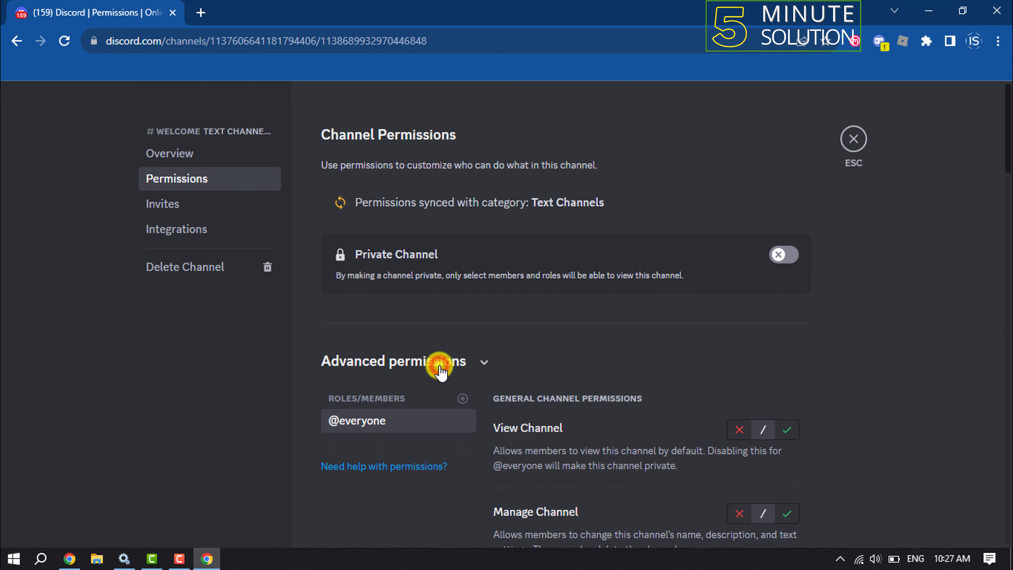
{"action": "scroll", "coordinate": [414, 379], "scroll_direction": "down", "scroll_amount": 2}
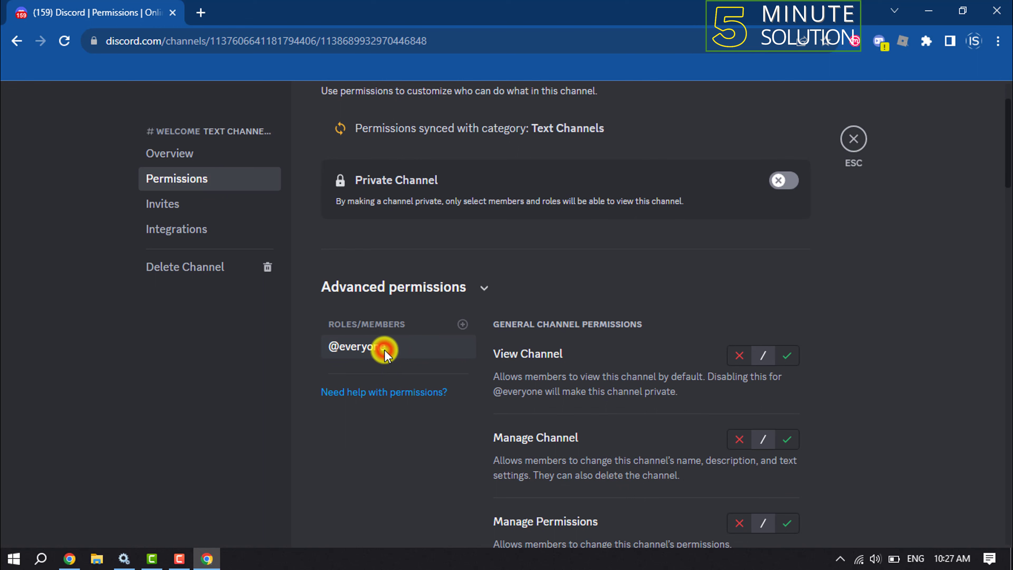
{"action": "scroll", "coordinate": [679, 355], "scroll_direction": "down", "scroll_amount": 10}
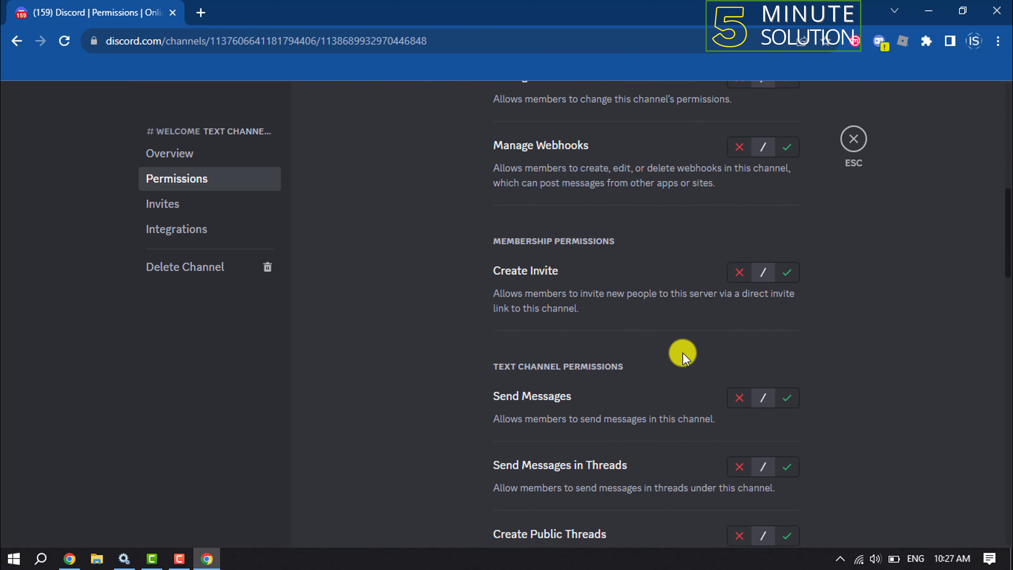
{"action": "scroll", "coordinate": [682, 353], "scroll_direction": "down", "scroll_amount": 2}
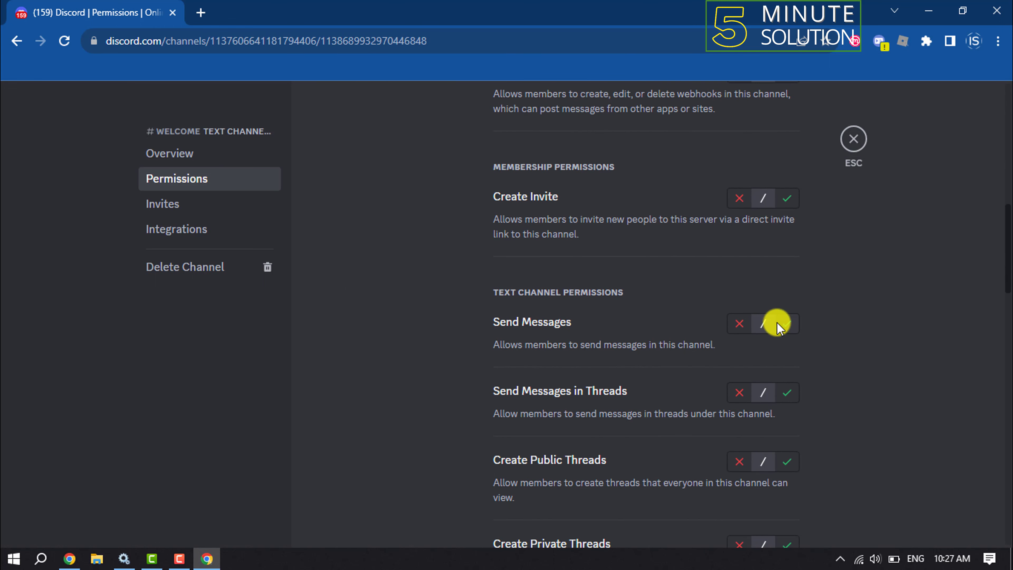
{"action": "left_click", "coordinate": [733, 324]}
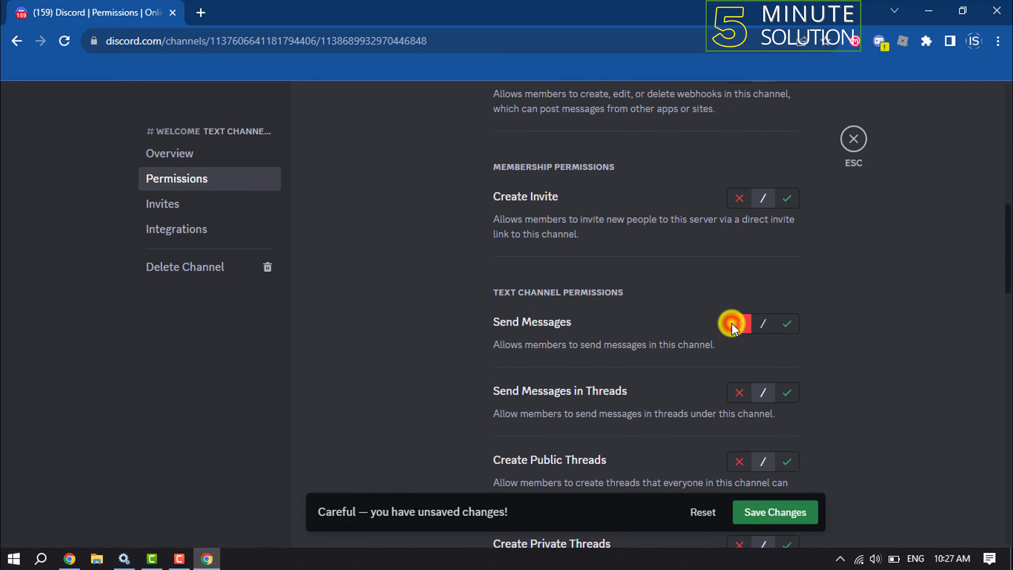
{"action": "scroll", "coordinate": [731, 323], "scroll_direction": "down", "scroll_amount": 16}
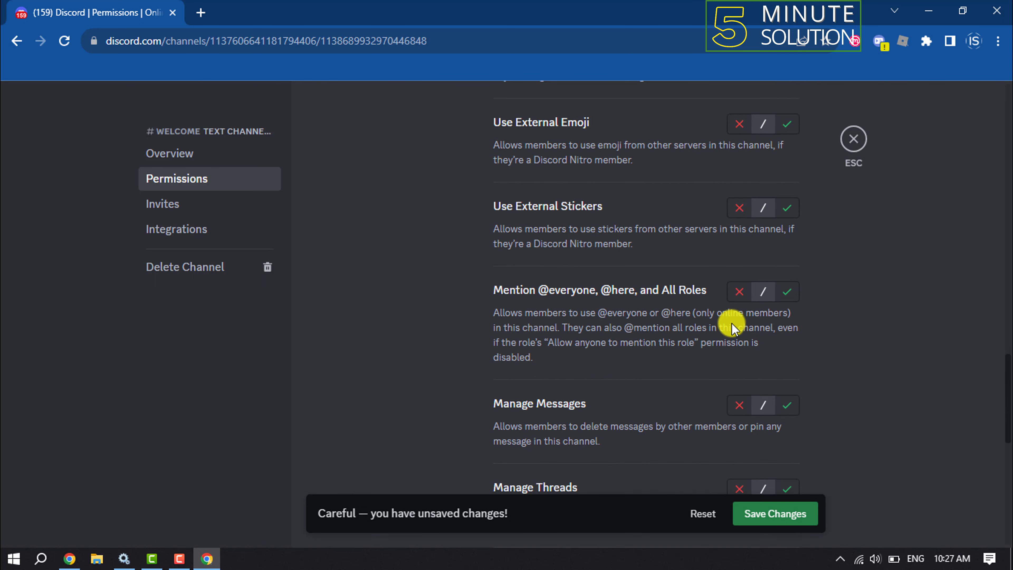
{"action": "scroll", "coordinate": [731, 323], "scroll_direction": "down", "scroll_amount": 8}
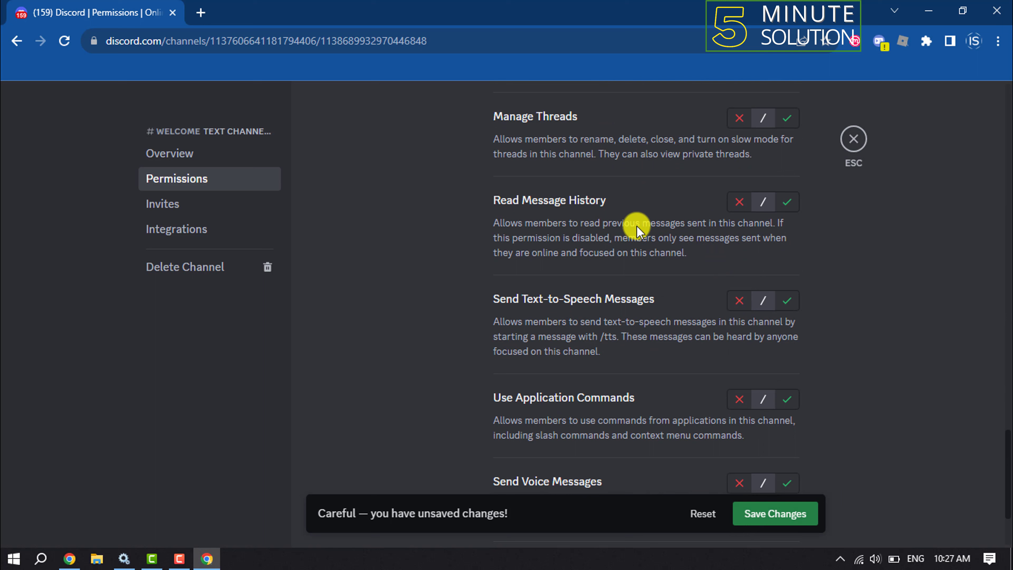
{"action": "left_click", "coordinate": [788, 204]}
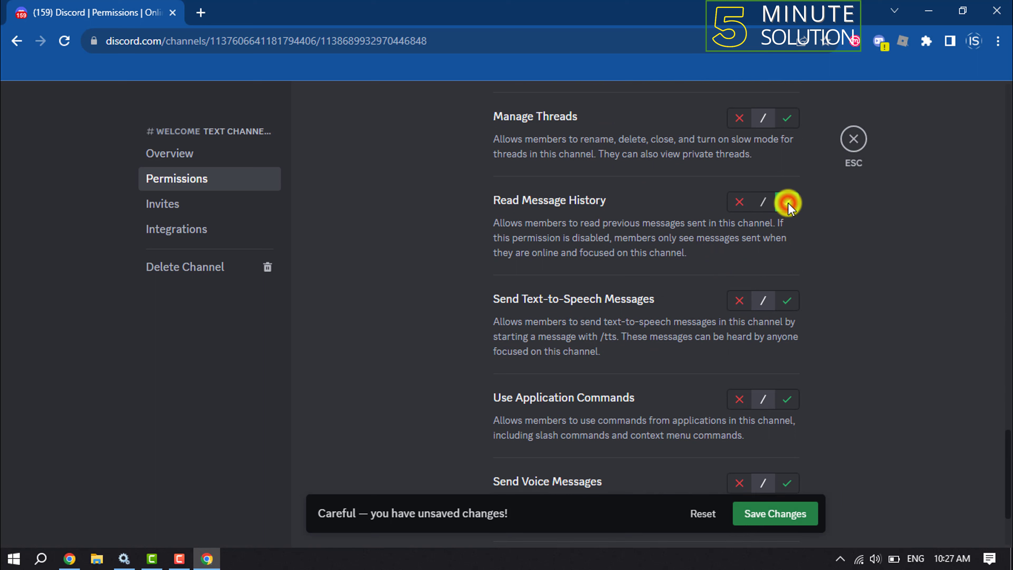
{"action": "left_click", "coordinate": [767, 515]}
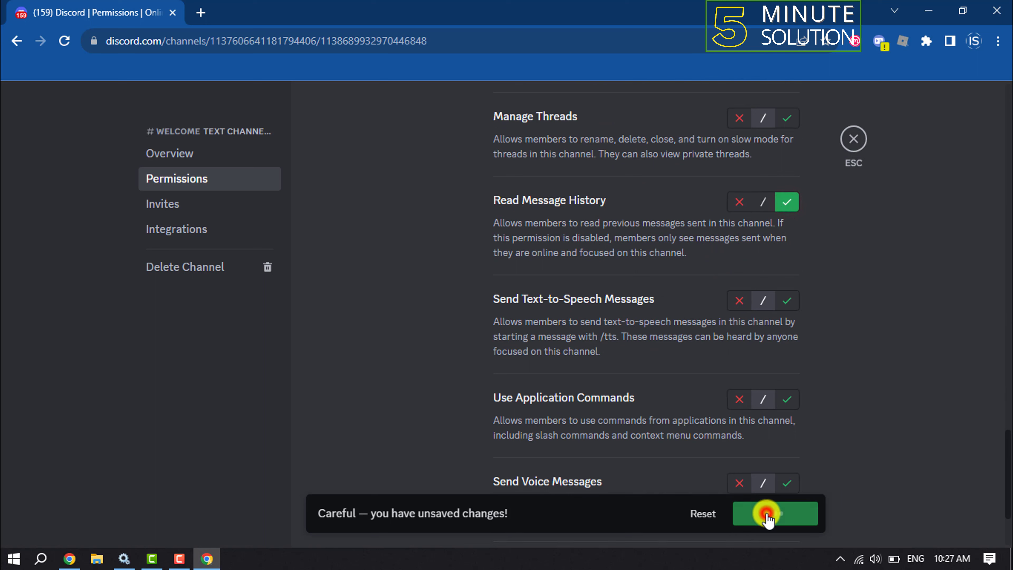
{"action": "left_click", "coordinate": [847, 144]}
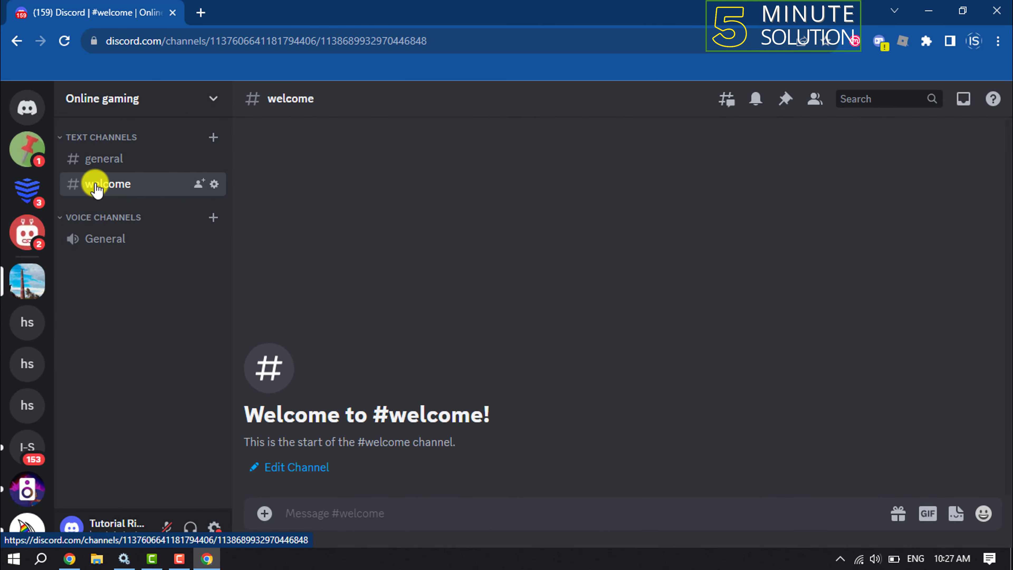
Move the welcome channel above the general channel in the Text Channels category
{"action": "left_click_drag", "start_coordinate": [95, 185], "coordinate": [116, 156]}
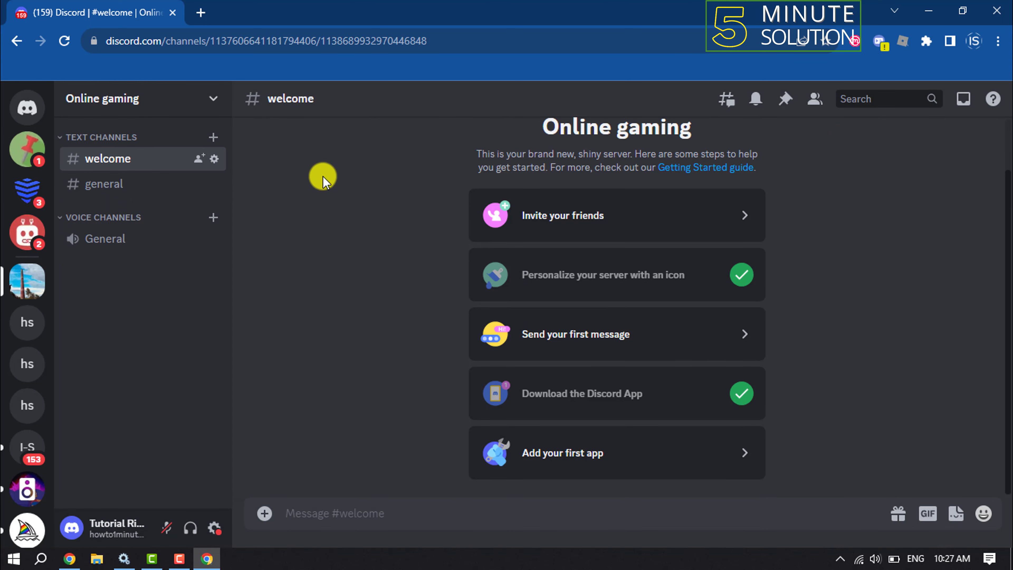
Open the website mee6.xyz in a new browser tab
{"action": "left_click", "coordinate": [201, 11]}
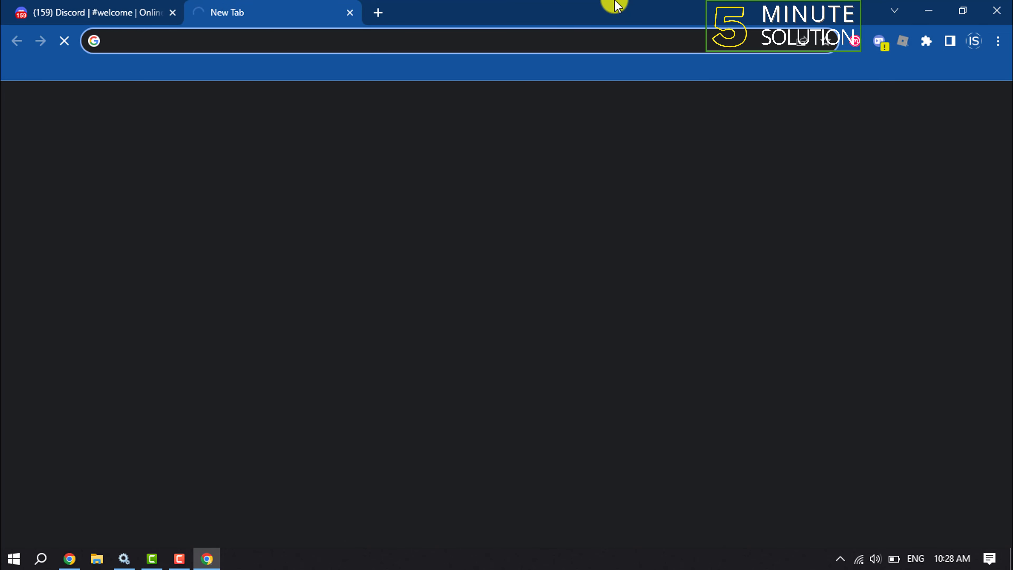
{"action": "type", "text": "mee6.xy"}
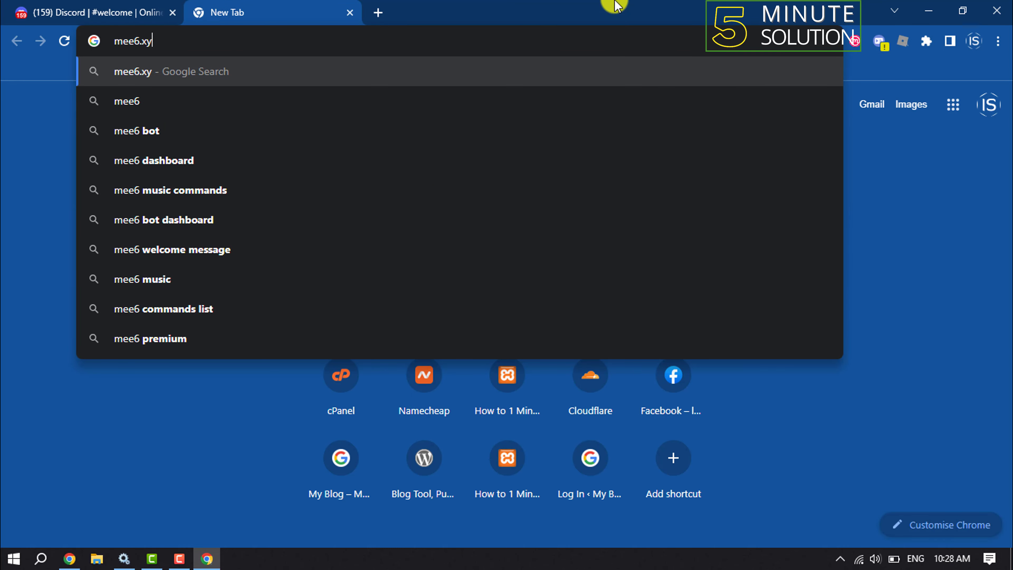
{"action": "type", "text": "z"}
{"action": "key", "text": "Return"}
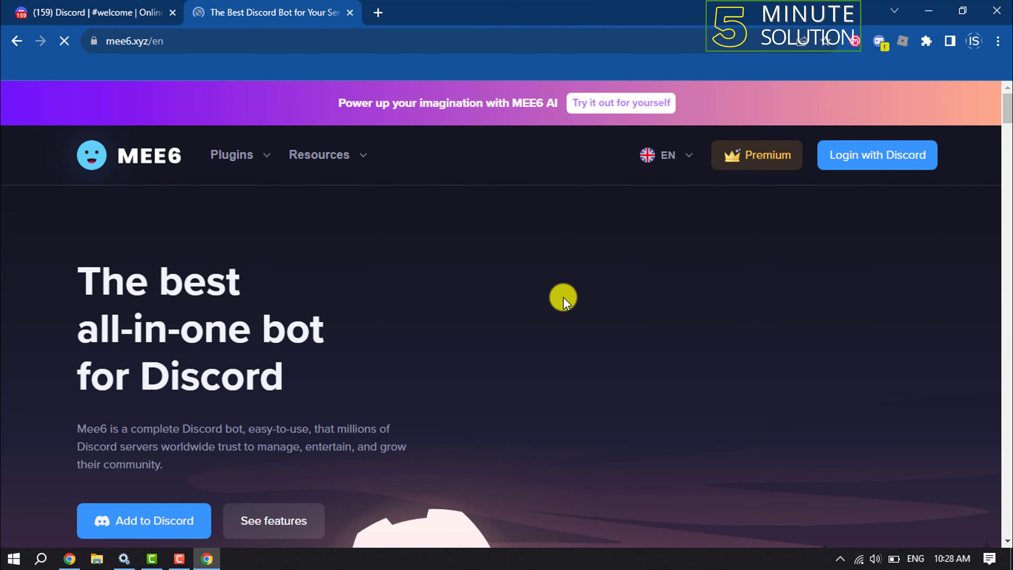
Log in to MEE6 with the Discord account and authorize its access
{"action": "left_click", "coordinate": [864, 167]}
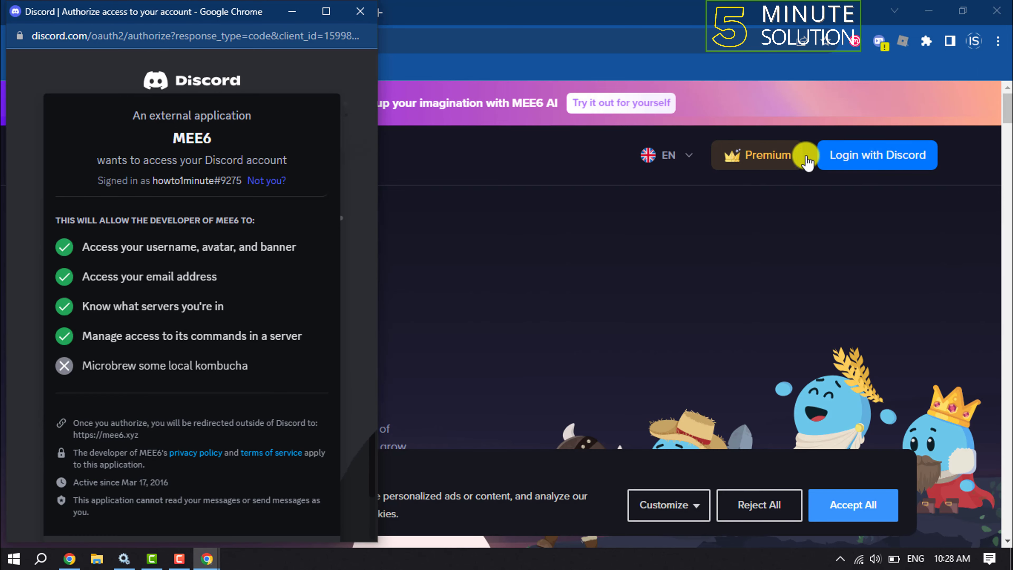
{"action": "scroll", "coordinate": [276, 330], "scroll_direction": "down", "scroll_amount": 1}
{"action": "left_click", "coordinate": [303, 519]}
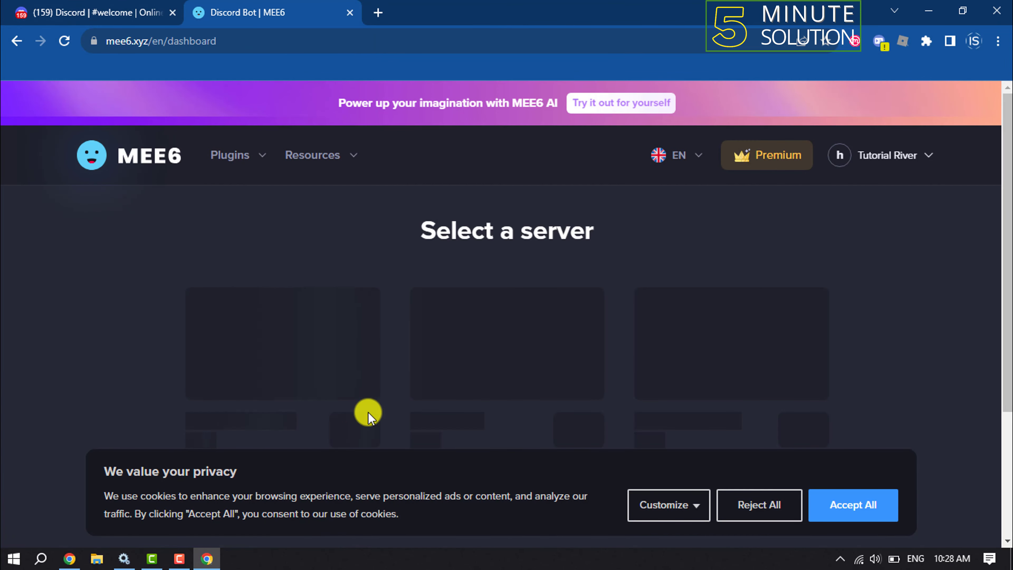
Reject the MEE6 cookies and add the bot to the Online gaming server, authorizing all requested permissions and passing the human check
{"action": "scroll", "coordinate": [416, 348], "scroll_direction": "down", "scroll_amount": 3}
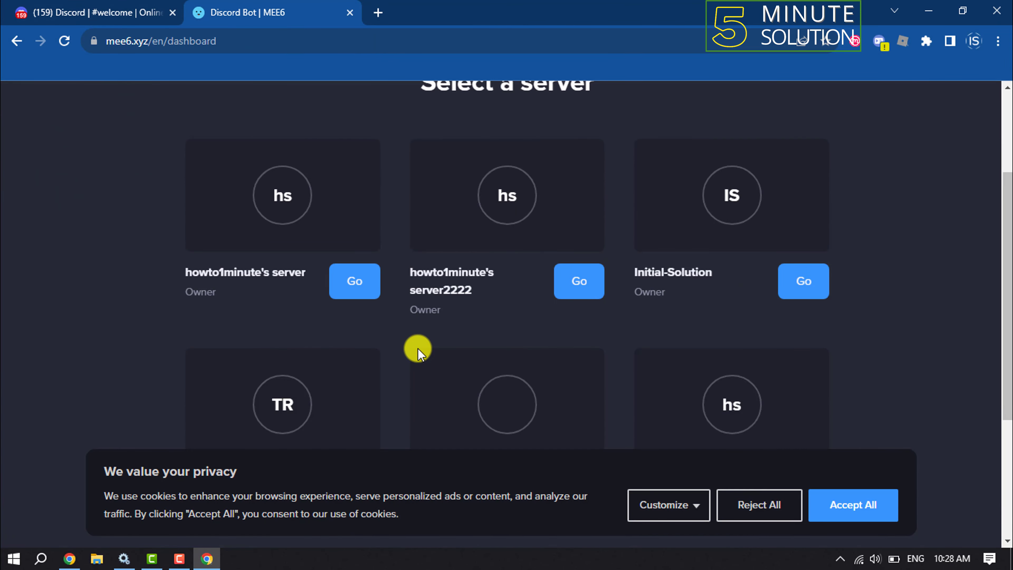
{"action": "scroll", "coordinate": [418, 351], "scroll_direction": "down", "scroll_amount": 5}
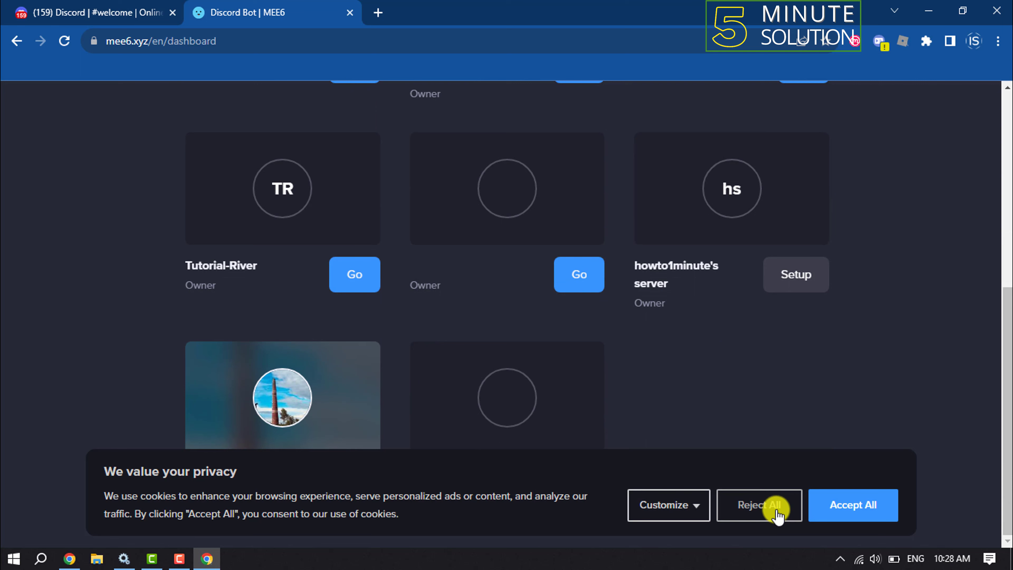
{"action": "left_click", "coordinate": [764, 512]}
{"action": "left_click", "coordinate": [353, 489]}
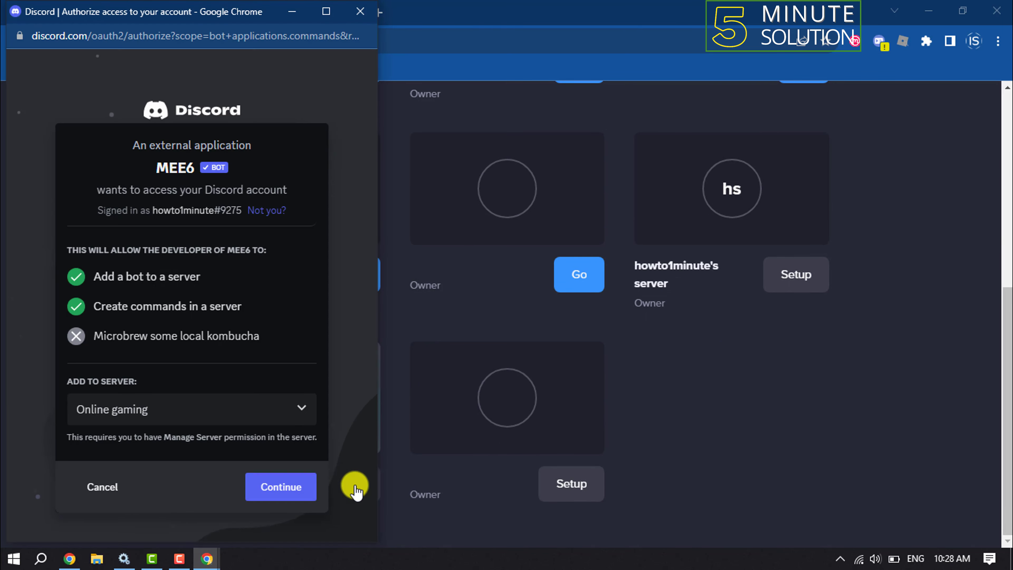
{"action": "left_click", "coordinate": [275, 489]}
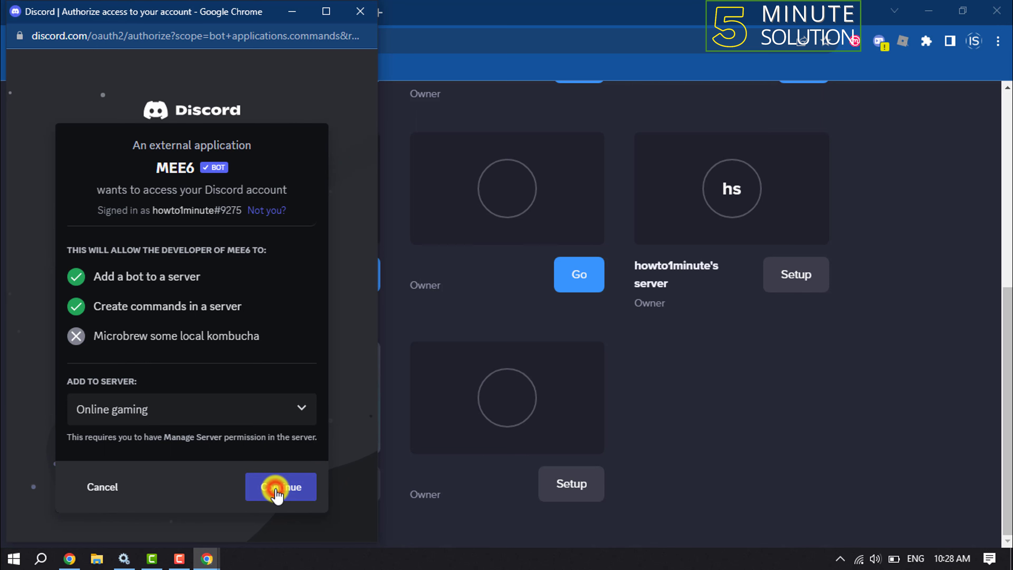
{"action": "scroll", "coordinate": [271, 486], "scroll_direction": "down", "scroll_amount": 10}
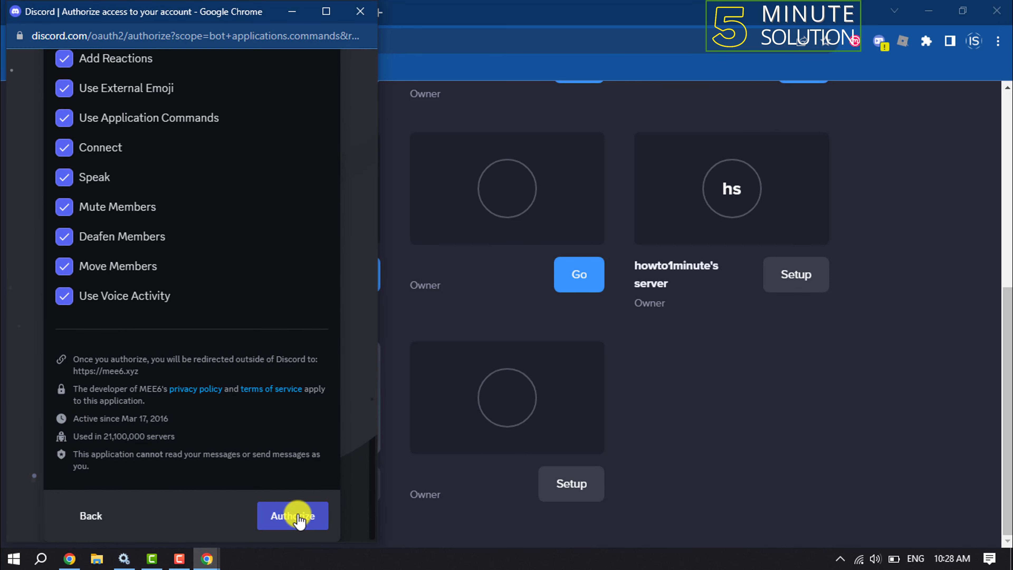
{"action": "left_click", "coordinate": [298, 517]}
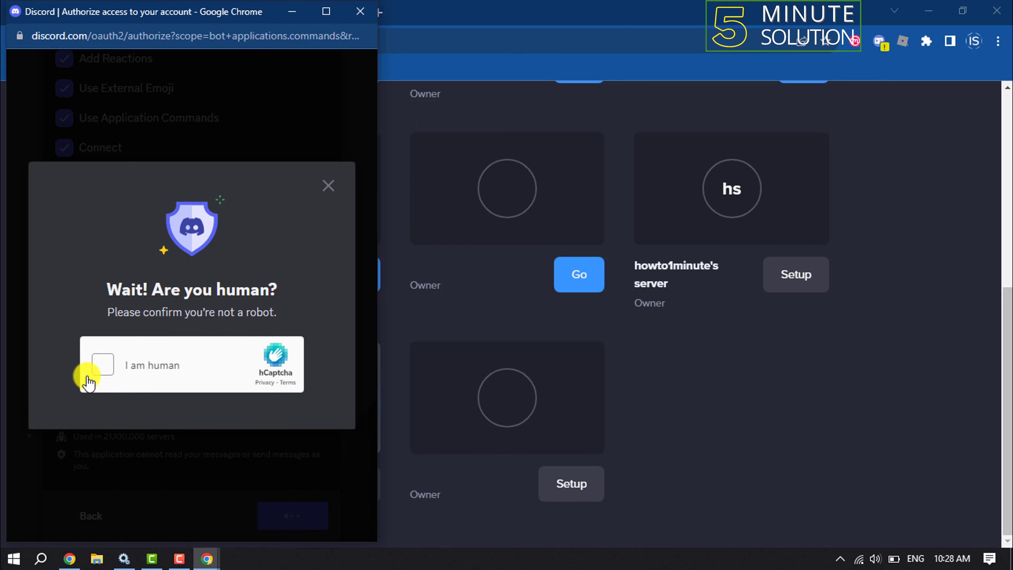
{"action": "left_click", "coordinate": [102, 365]}
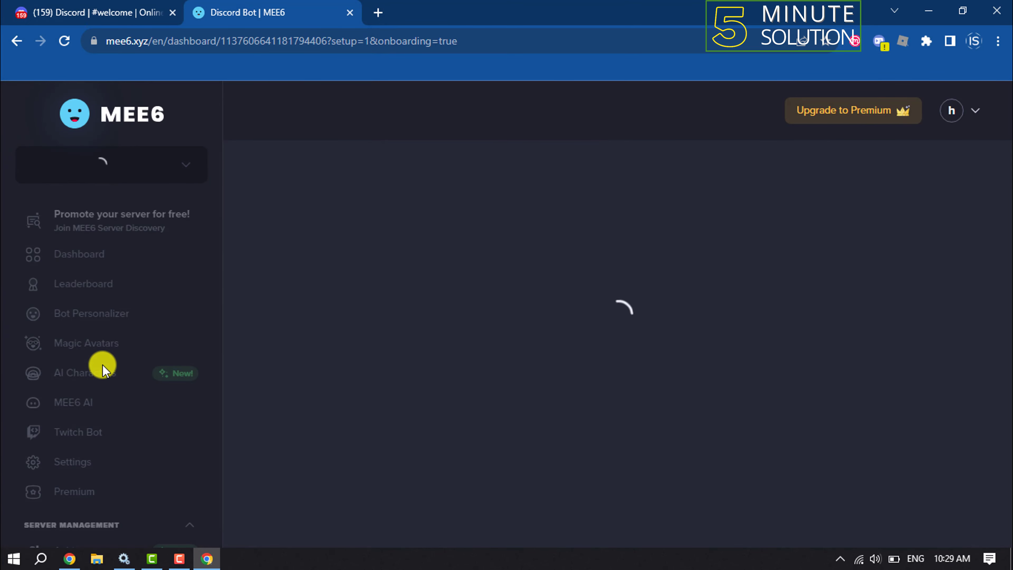
Check the general channel in Discord for the bot's arrival, and return to the MEE6 dashboard
{"action": "left_click", "coordinate": [77, 11]}
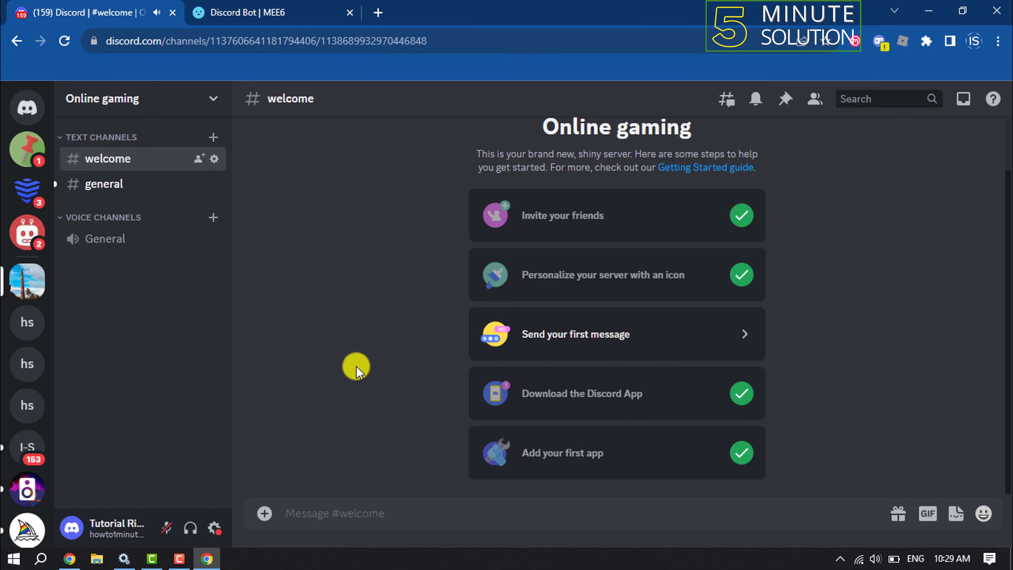
{"action": "left_click", "coordinate": [103, 184]}
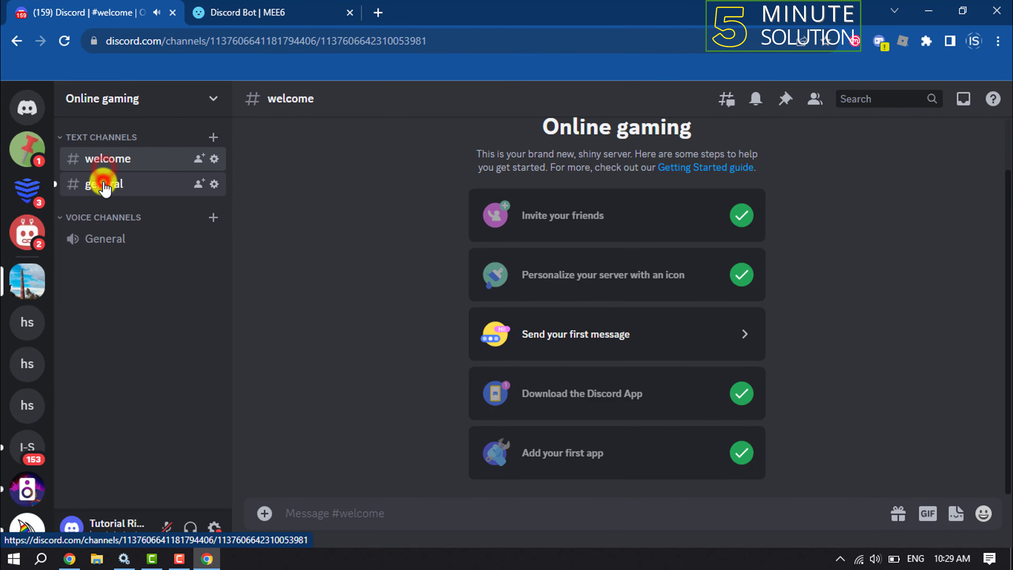
{"action": "left_click", "coordinate": [251, 7]}
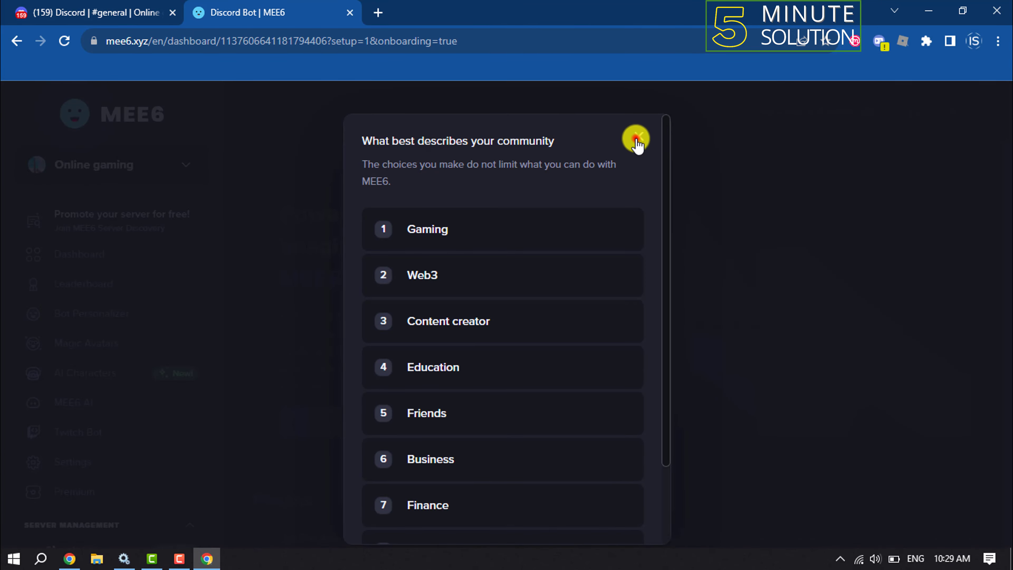
Dismiss the MEE6 community questionnaire and activate the Welcome & Goodbye plugin for the Online gaming server
{"action": "left_click", "coordinate": [637, 141]}
{"action": "left_click", "coordinate": [650, 165]}
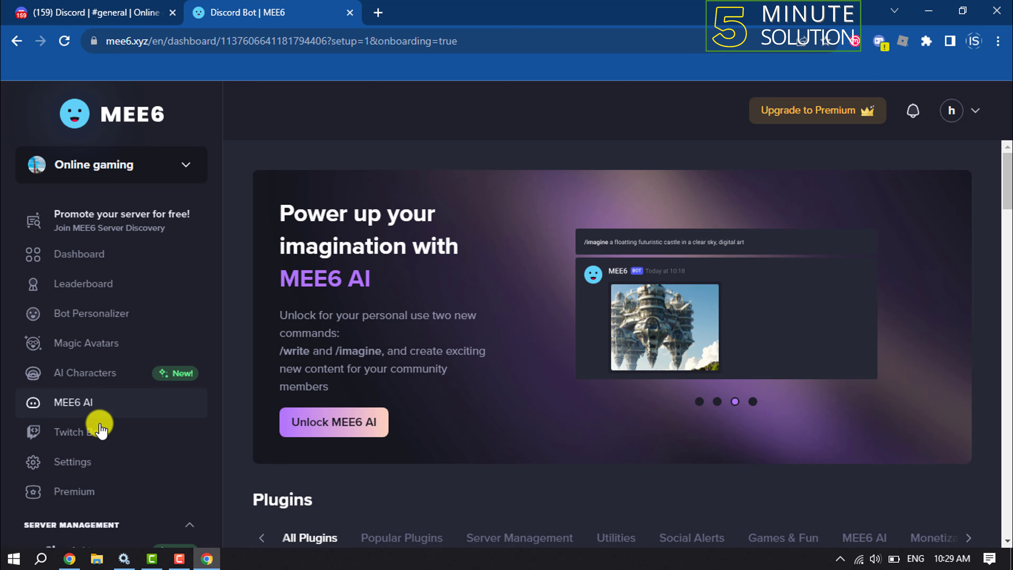
{"action": "scroll", "coordinate": [102, 430], "scroll_direction": "down", "scroll_amount": 4}
{"action": "scroll", "coordinate": [446, 357], "scroll_direction": "down", "scroll_amount": 5}
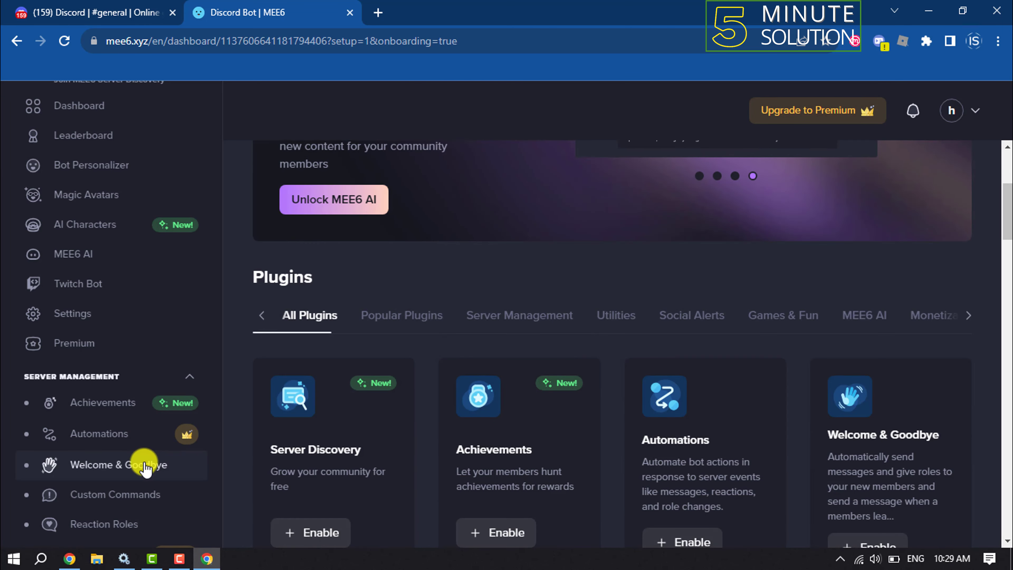
{"action": "left_click", "coordinate": [142, 464]}
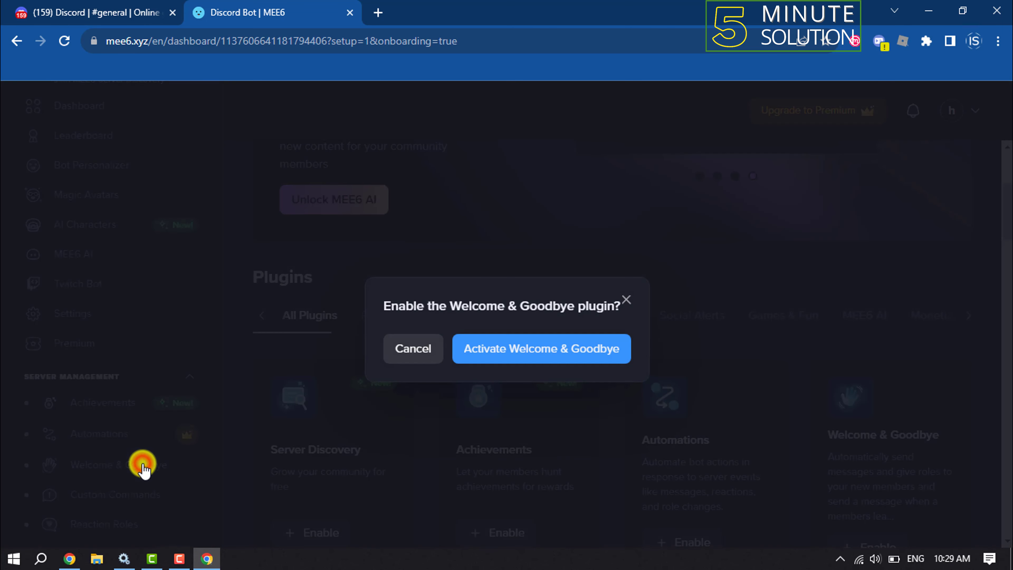
{"action": "left_click", "coordinate": [519, 353]}
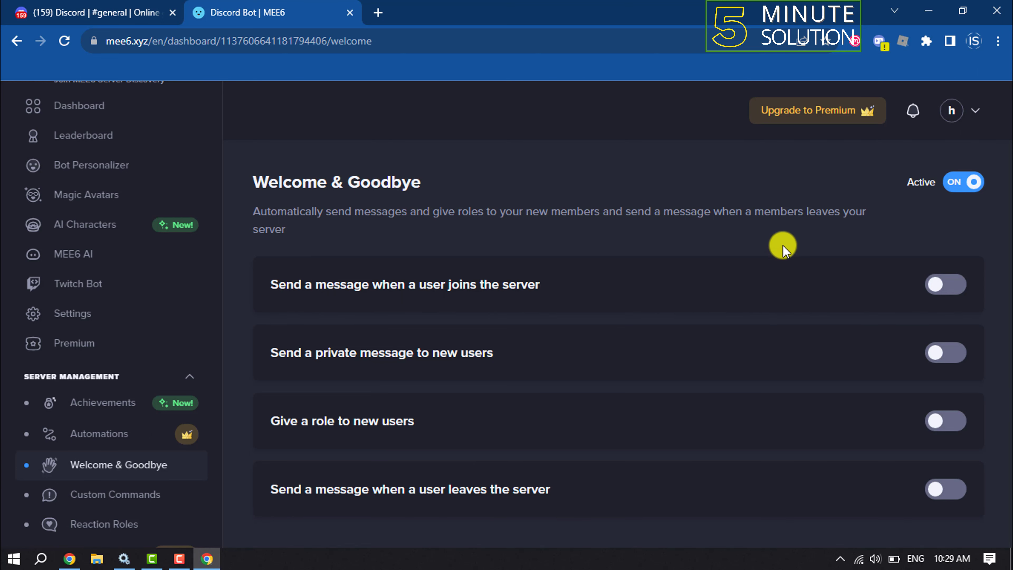
Enable the message sent when a user joins the server, set its channel to welcome, and review the default text message
{"action": "left_click", "coordinate": [930, 284]}
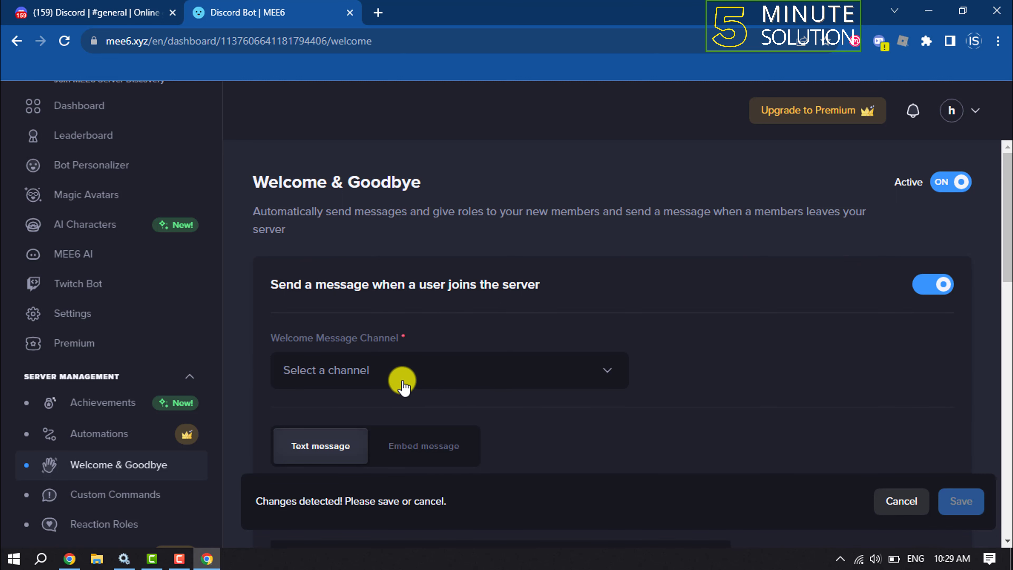
{"action": "scroll", "coordinate": [397, 301], "scroll_direction": "down", "scroll_amount": 5}
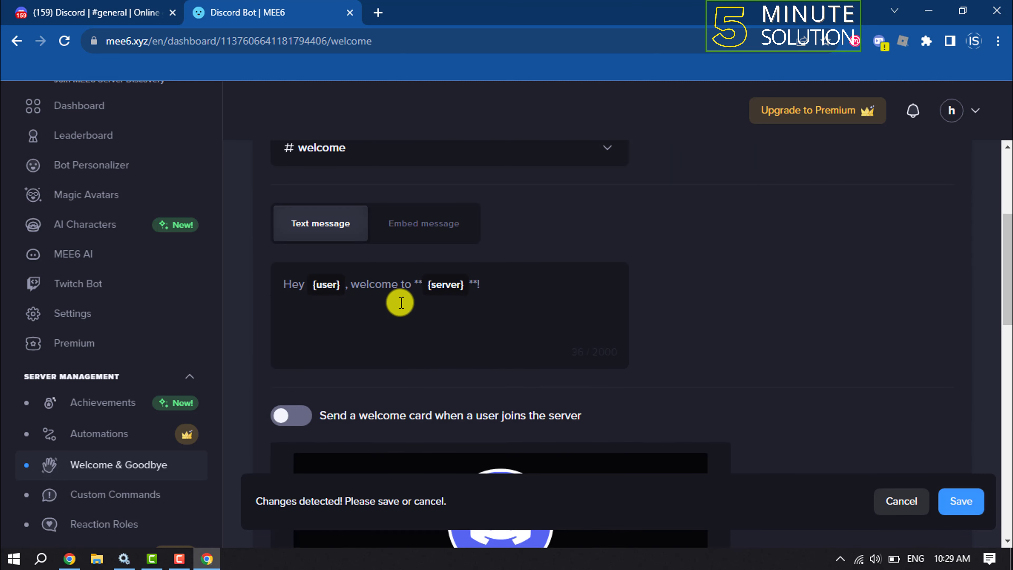
{"action": "left_click", "coordinate": [398, 301]}
{"action": "left_click_drag", "start_coordinate": [521, 285], "coordinate": [328, 297]}
{"action": "left_click", "coordinate": [329, 297]}
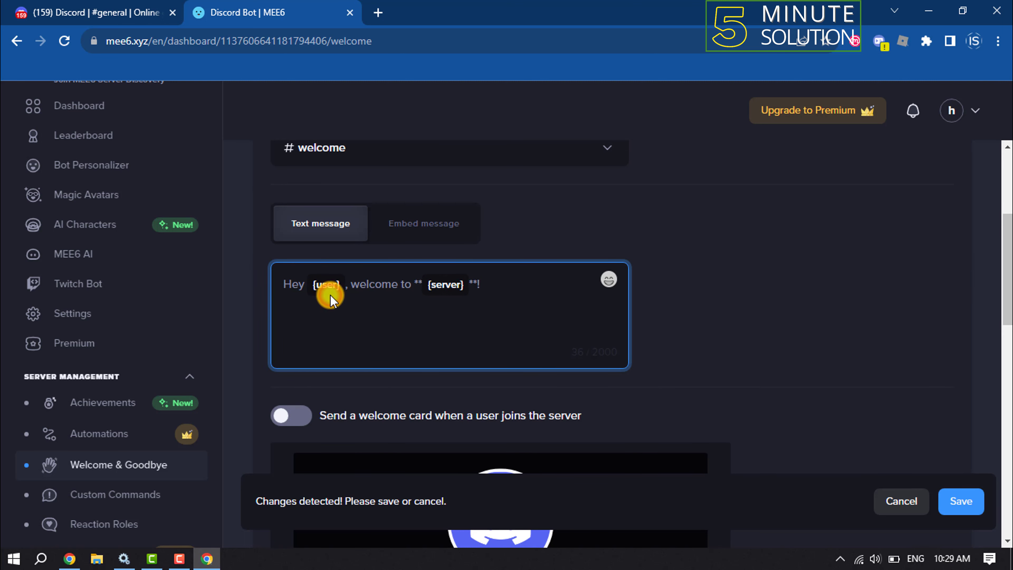
Enable the welcome card for users joining the server and save the Welcome & Goodbye changes
{"action": "scroll", "coordinate": [326, 298], "scroll_direction": "down", "scroll_amount": 3}
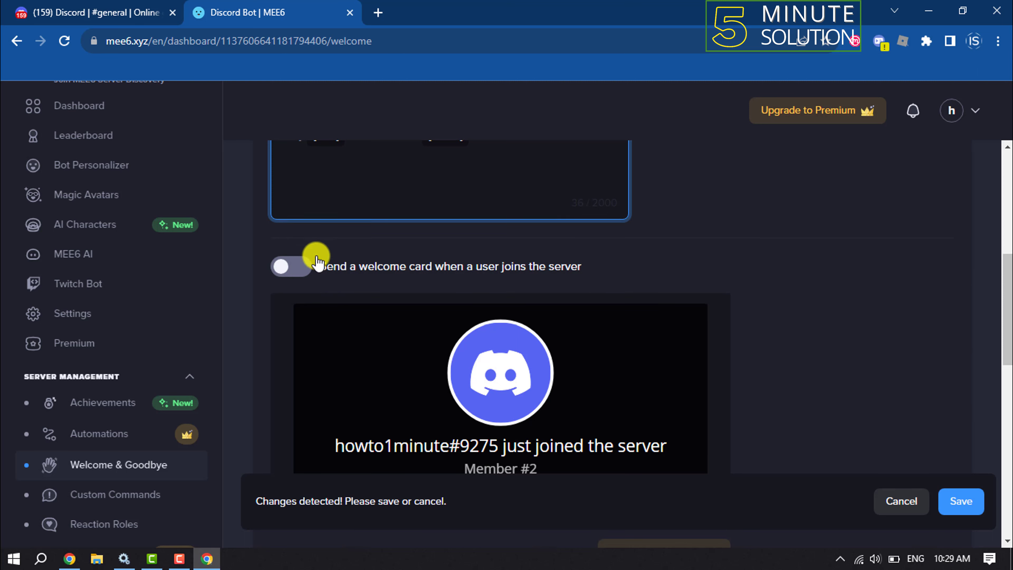
{"action": "scroll", "coordinate": [316, 260], "scroll_direction": "down", "scroll_amount": 6}
{"action": "scroll", "coordinate": [316, 260], "scroll_direction": "up", "scroll_amount": 4}
{"action": "left_click", "coordinate": [301, 200]}
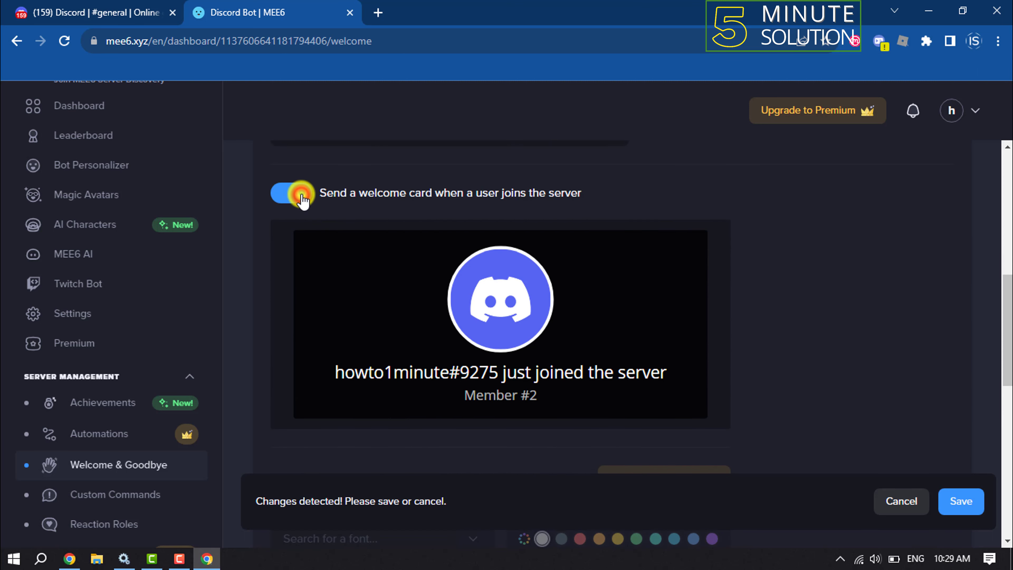
{"action": "left_click", "coordinate": [967, 502]}
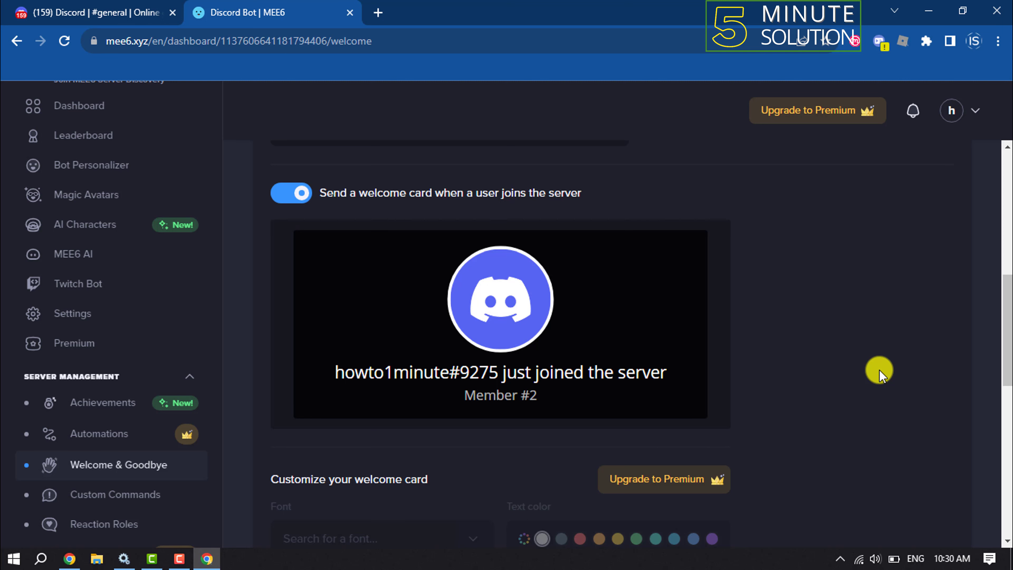
Review the saved welcome message settings, and switch to Discord to view the Online gaming server's welcome channel
{"action": "scroll", "coordinate": [875, 343], "scroll_direction": "up", "scroll_amount": 6}
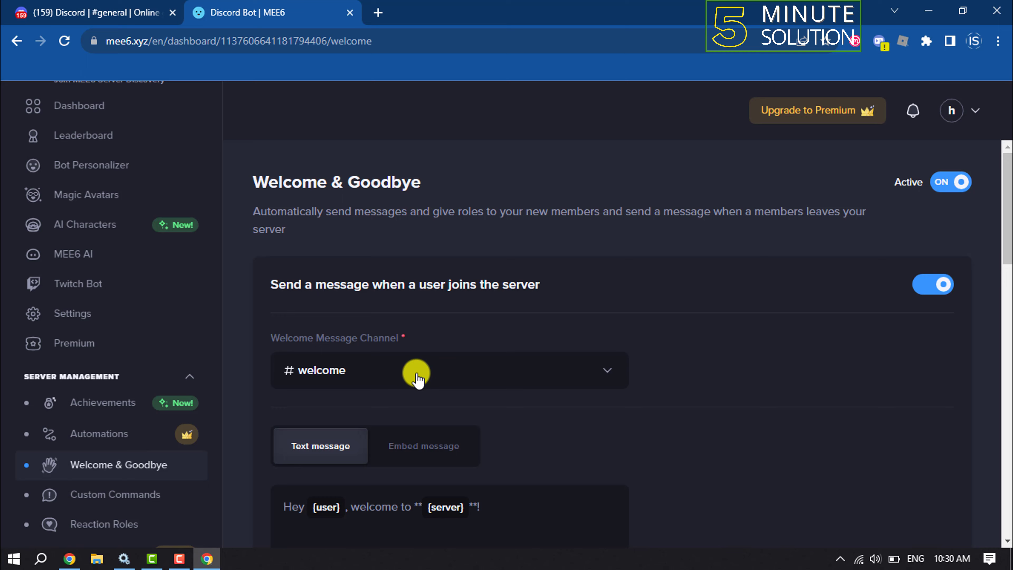
{"action": "left_click", "coordinate": [44, 8]}
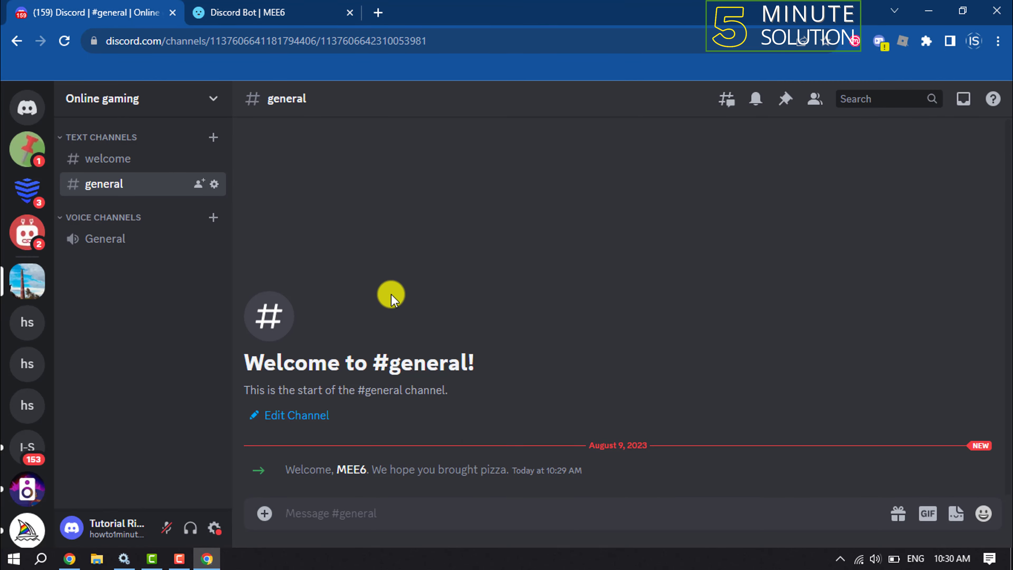
{"action": "left_click", "coordinate": [91, 156]}
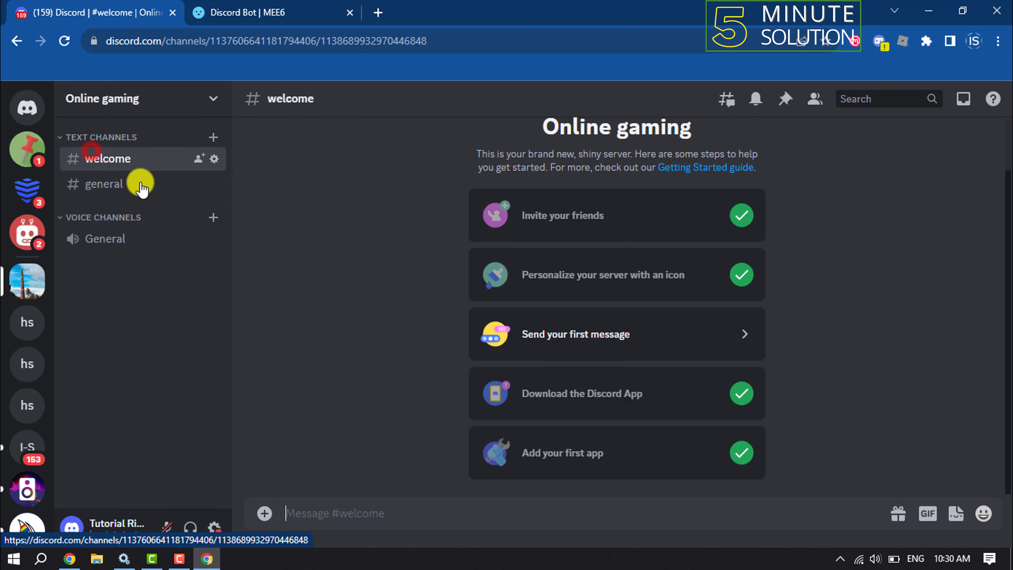